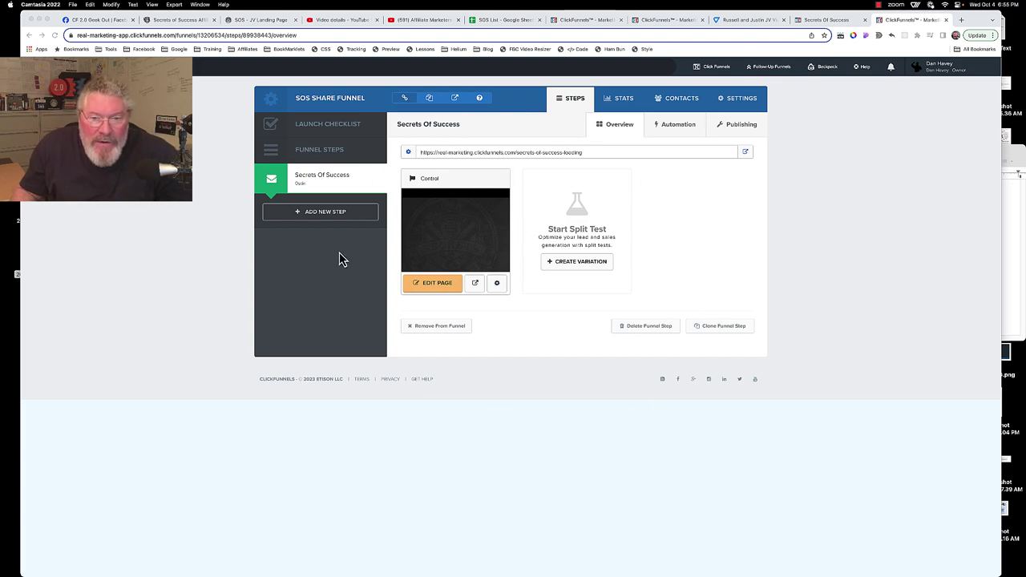
Step: Review the Secrets Of Success funnel step's page settings, publishing path and public URL
click(497, 283)
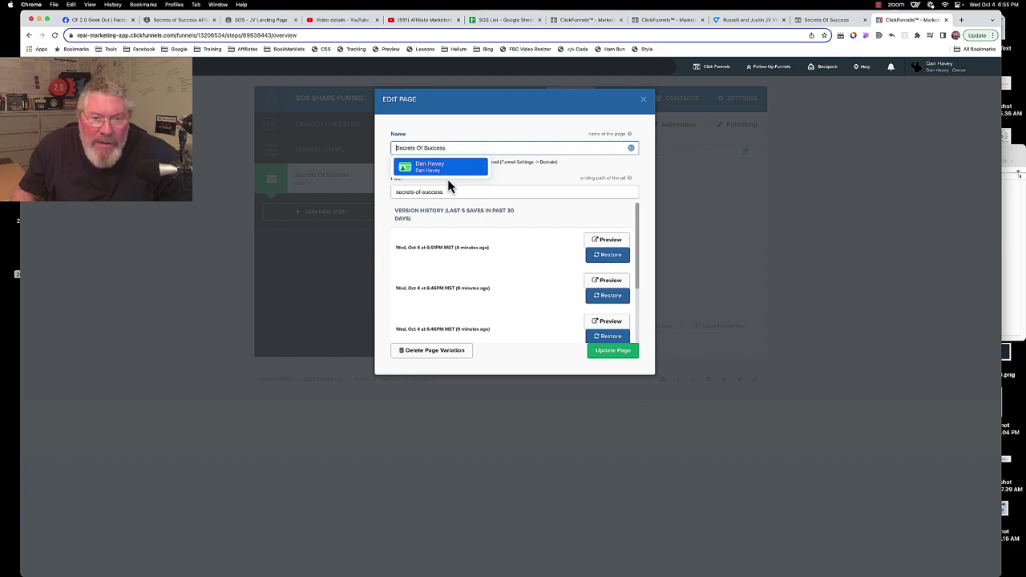
click(643, 100)
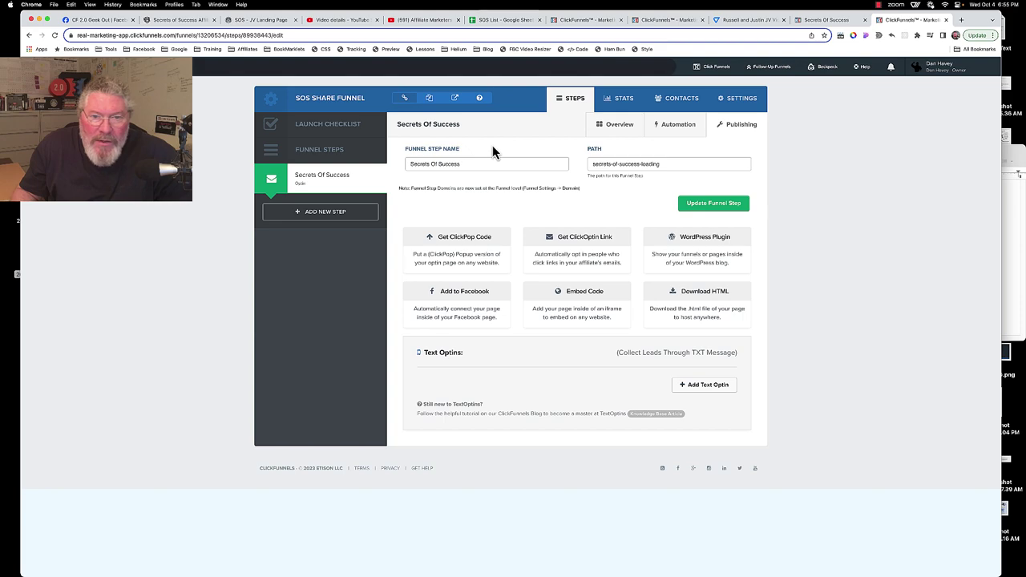
click(326, 183)
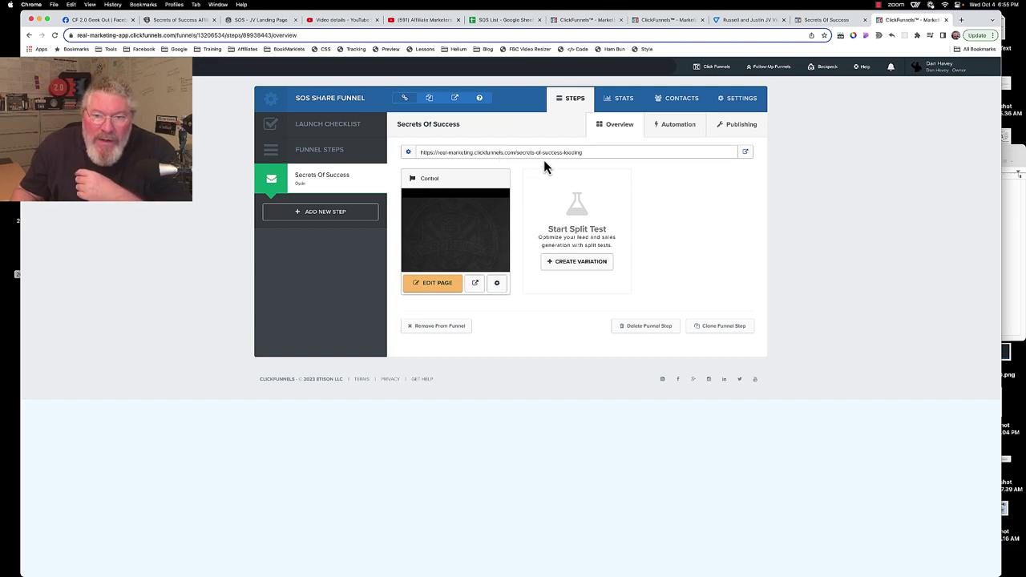
drag(562, 154, 420, 155)
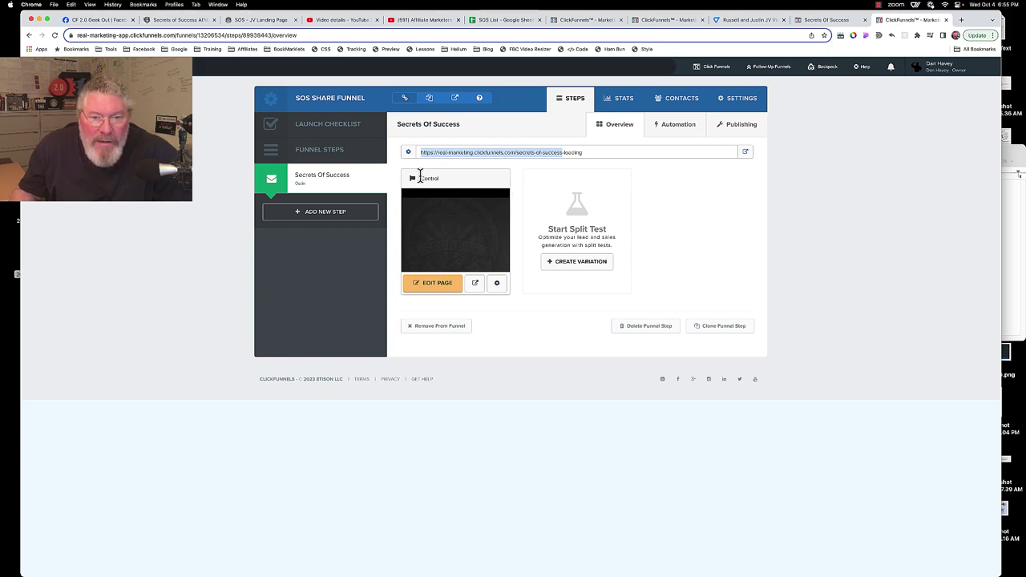
Step: Open the Secrets Of Success control page in the editor and compare it with the SOS JV landing page
click(432, 287)
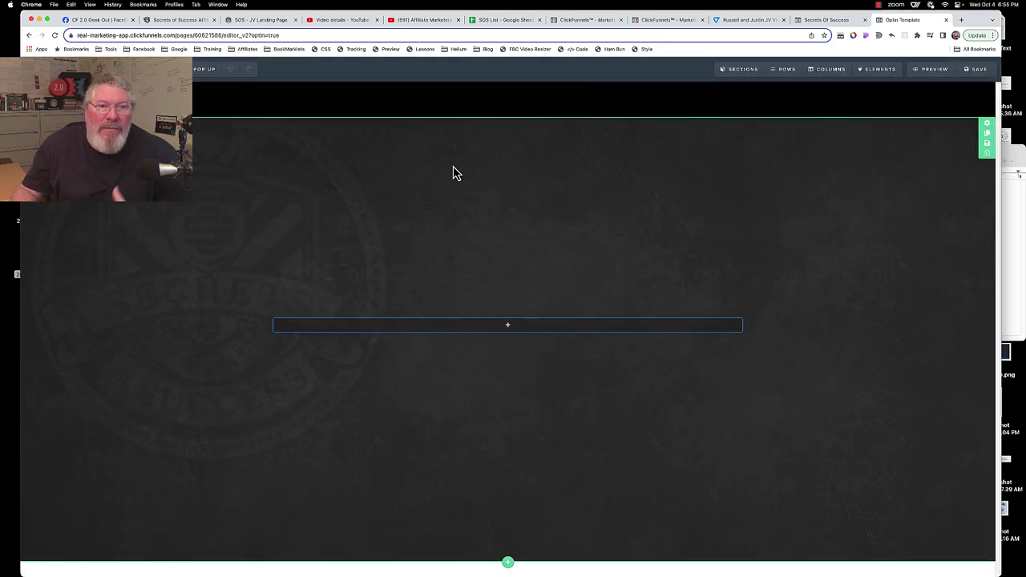
click(268, 21)
scroll(496, 252, up, 15)
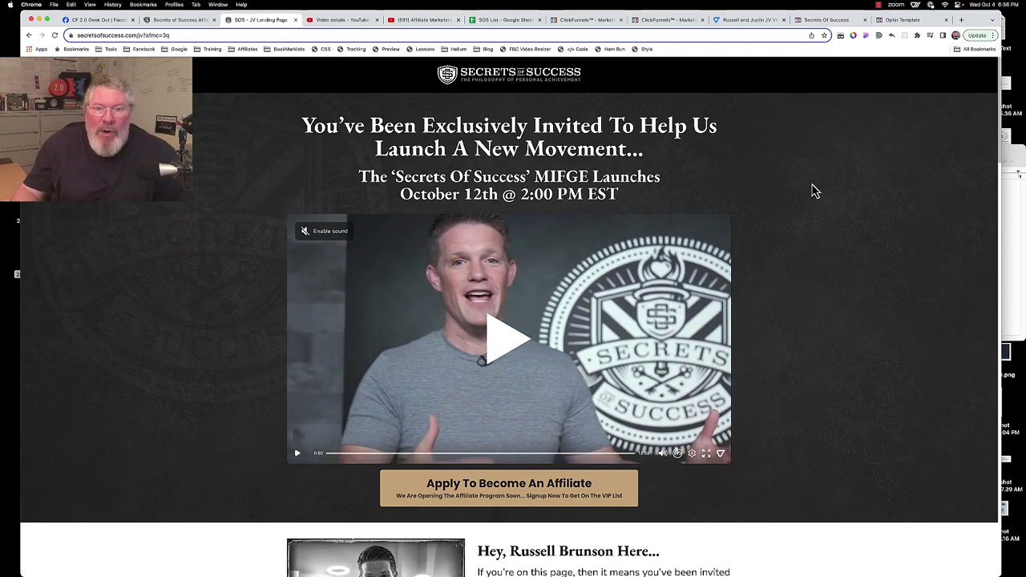
click(898, 22)
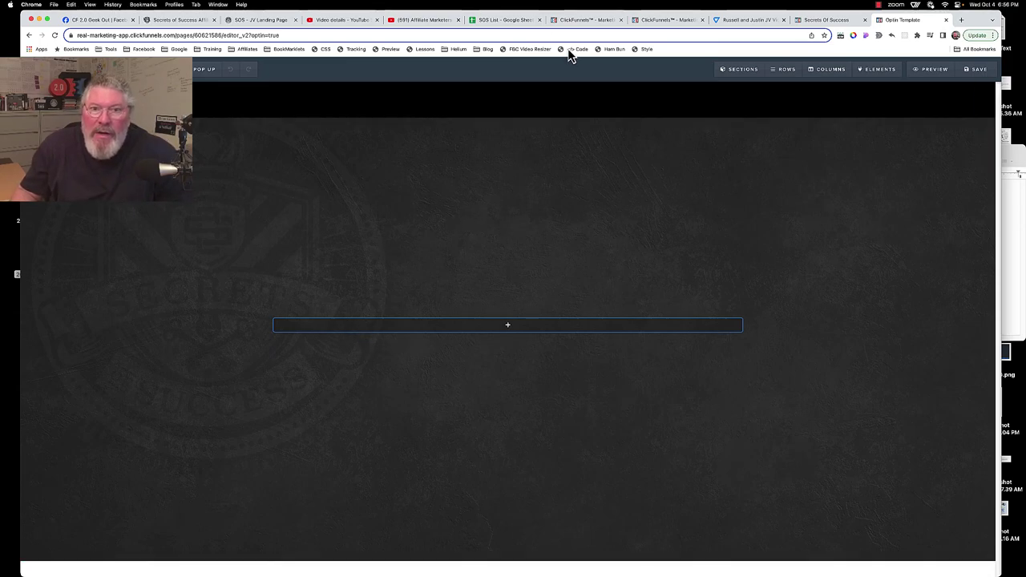
click(275, 21)
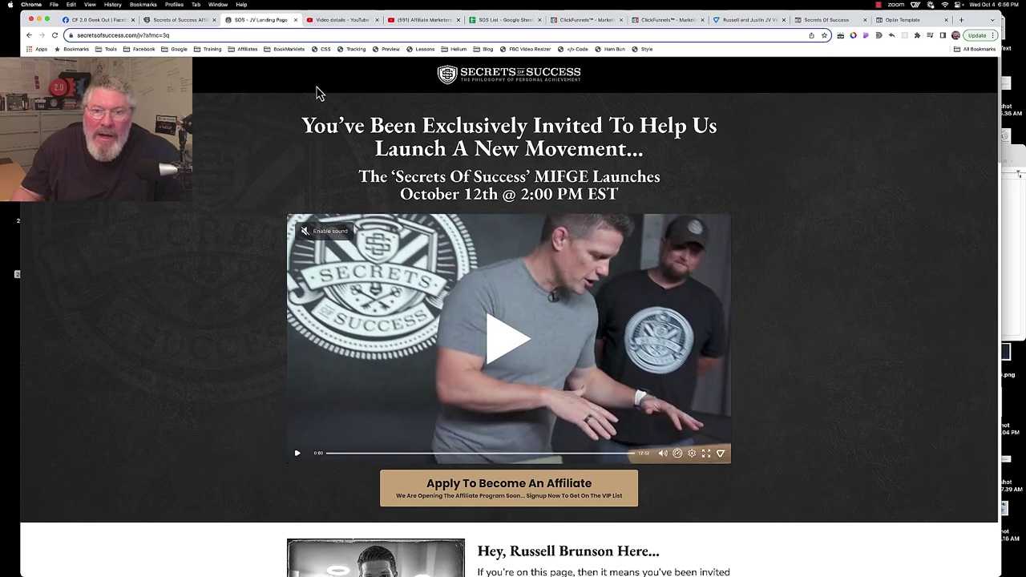
click(900, 21)
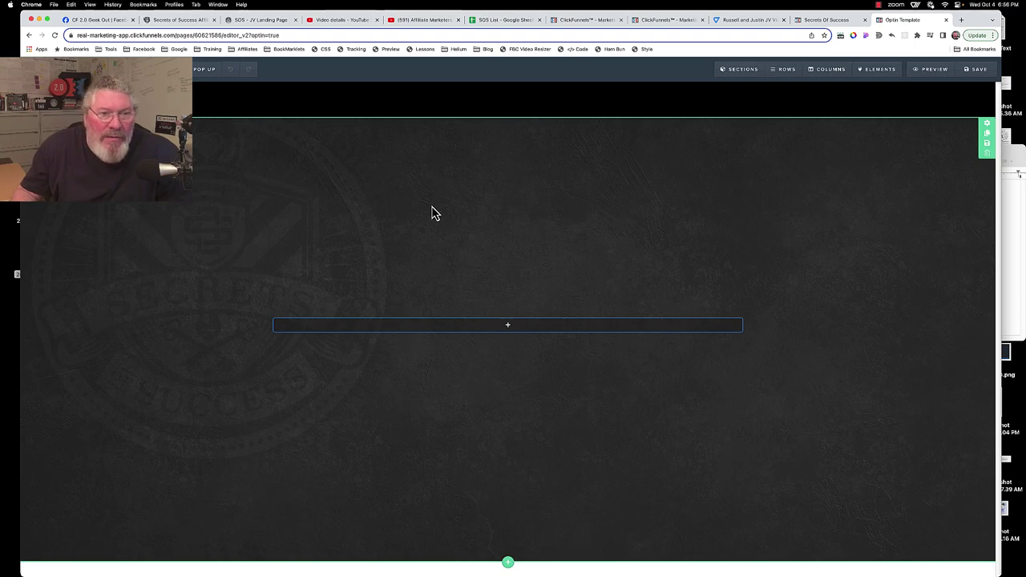
Step: Check the page's list of sections and unhide the DelayRow row containing the redirect message
mouse_move(733, 71)
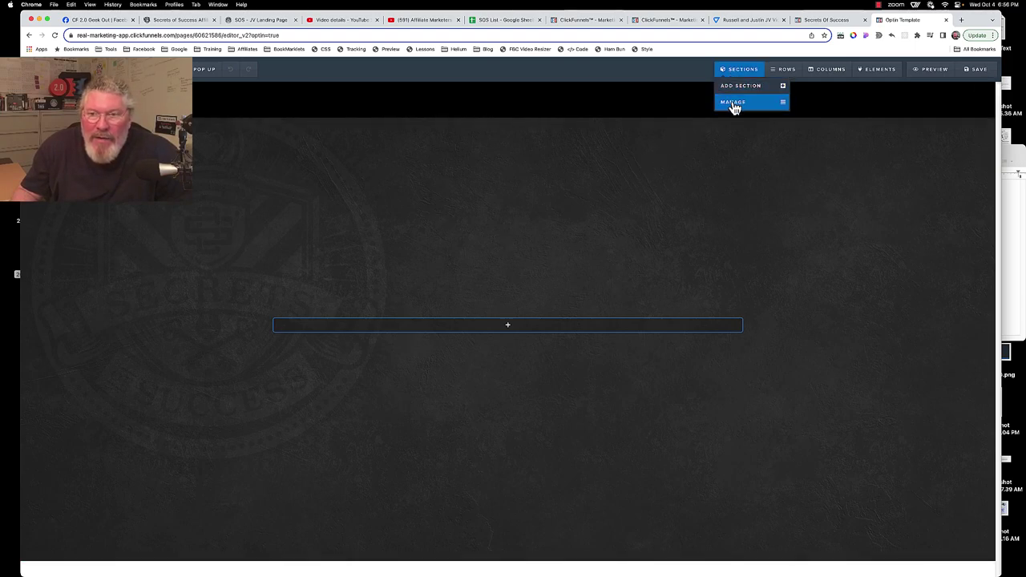
click(734, 105)
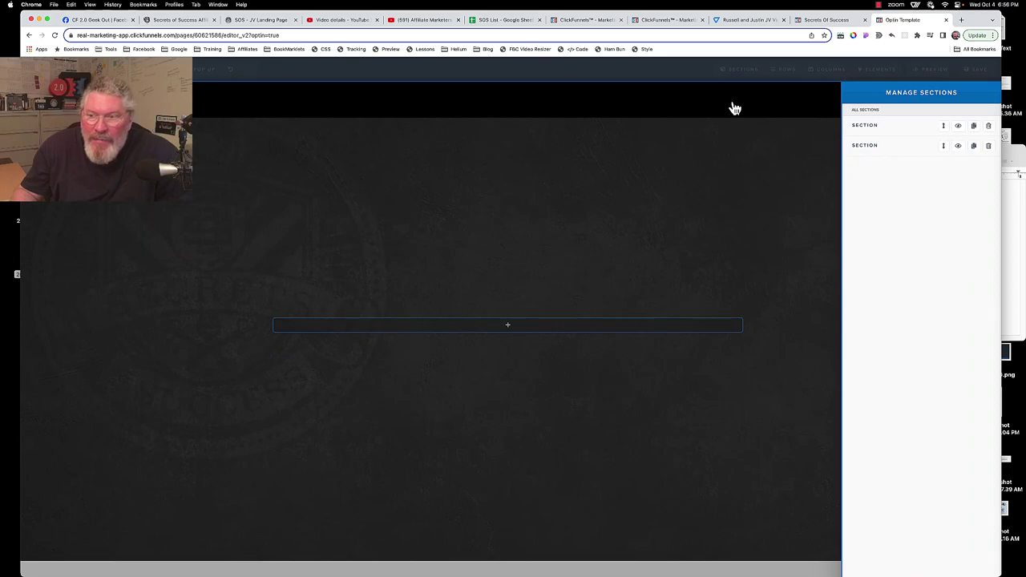
click(662, 208)
mouse_move(785, 75)
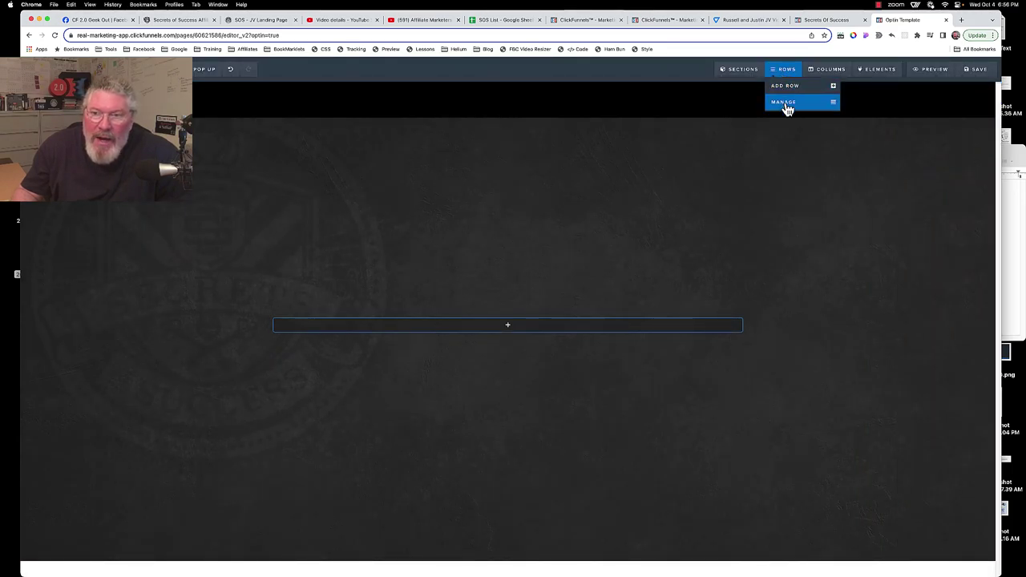
click(784, 104)
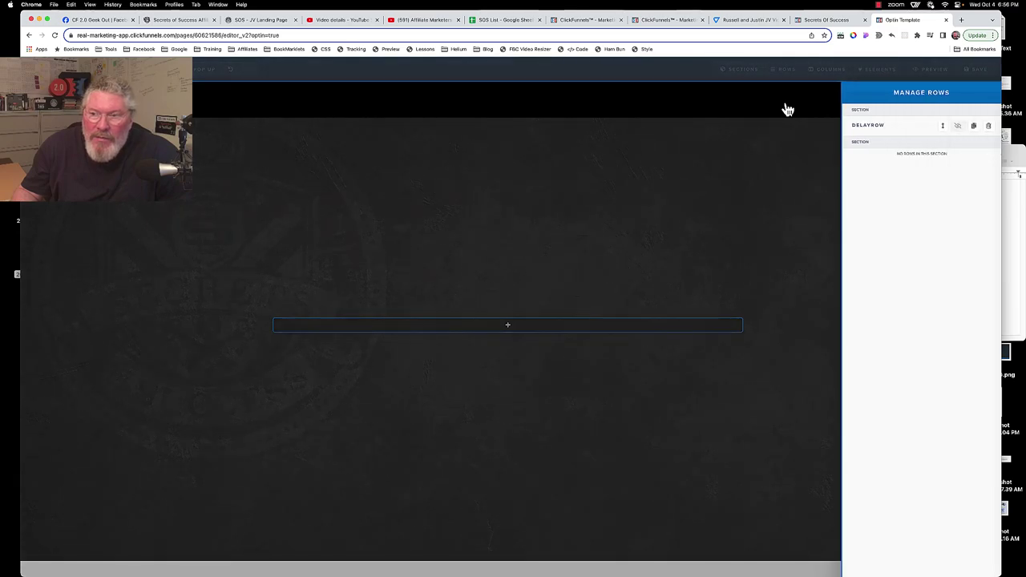
click(958, 126)
click(542, 224)
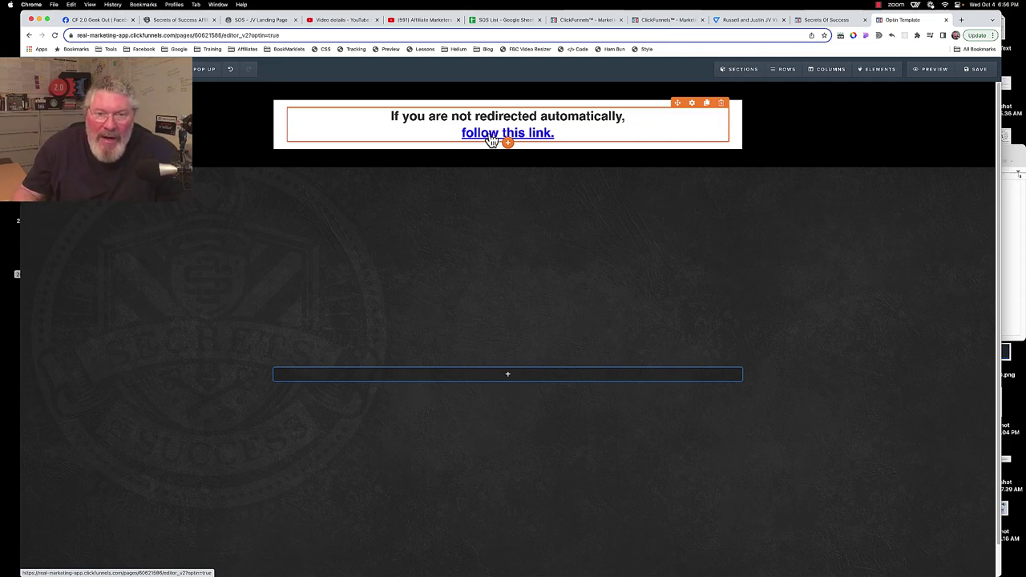
Step: Open the URL settings of the "follow this link." text and look up the referral link in the affiliate dashboard
click(491, 141)
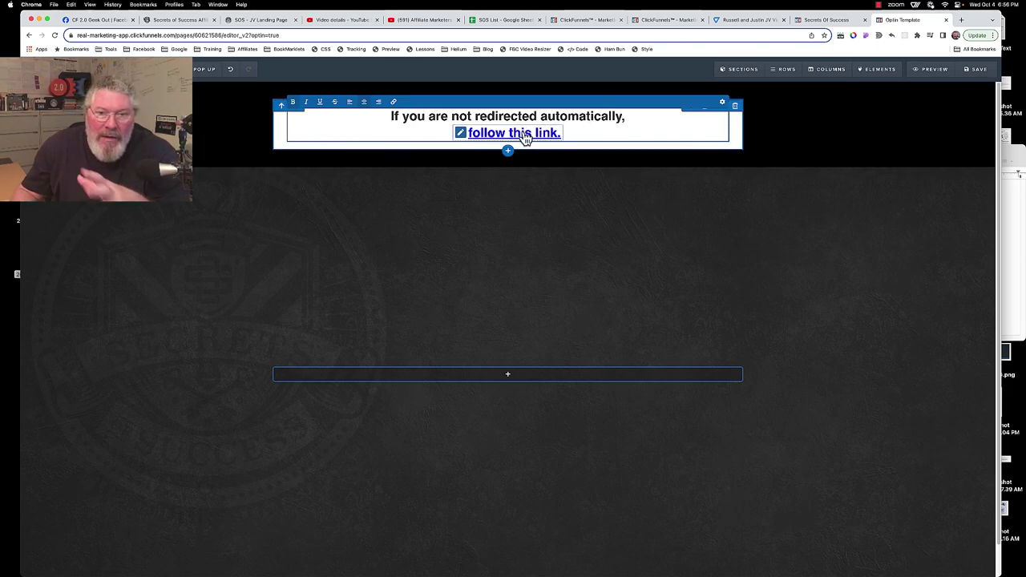
click(461, 134)
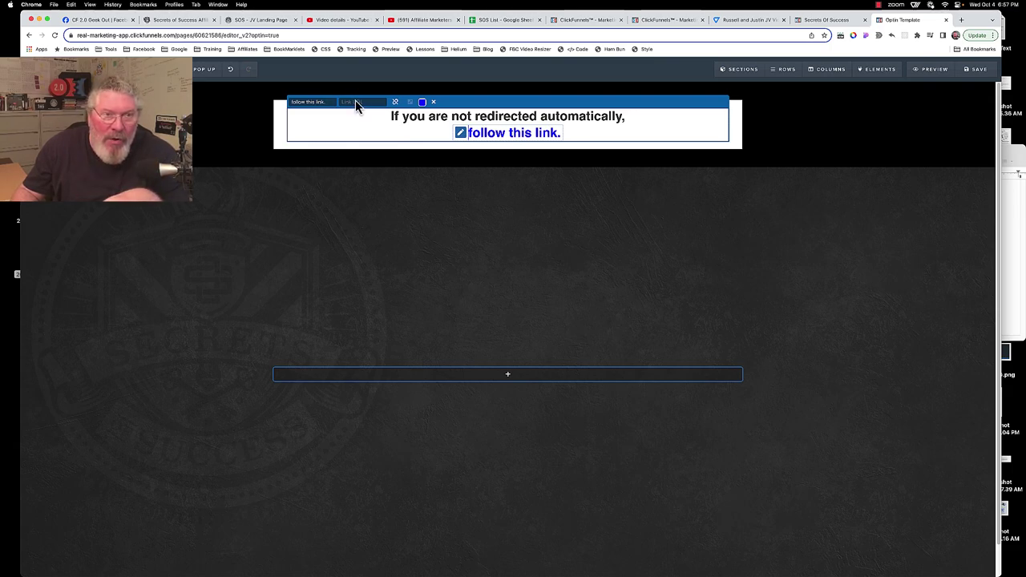
click(184, 26)
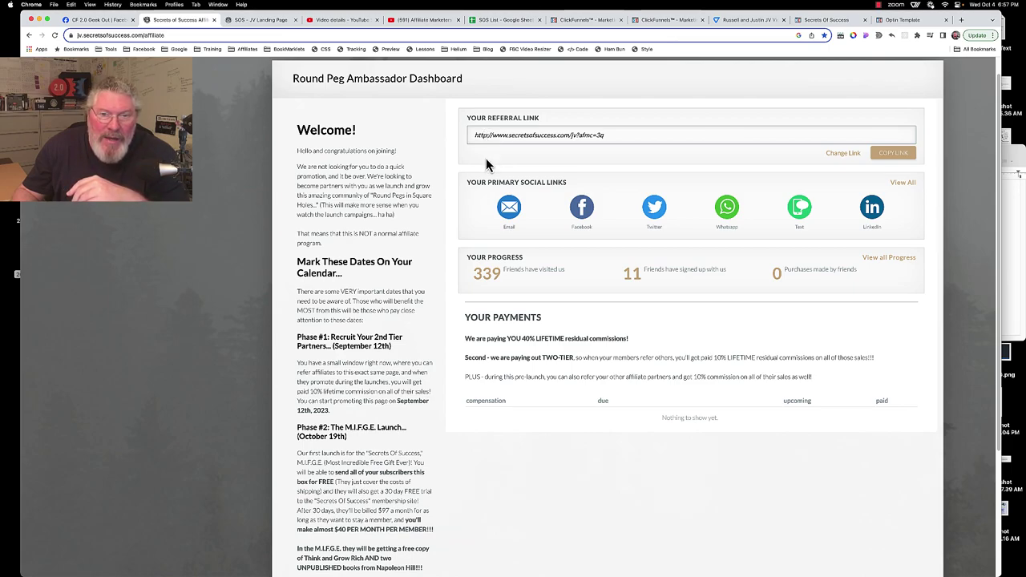
click(896, 24)
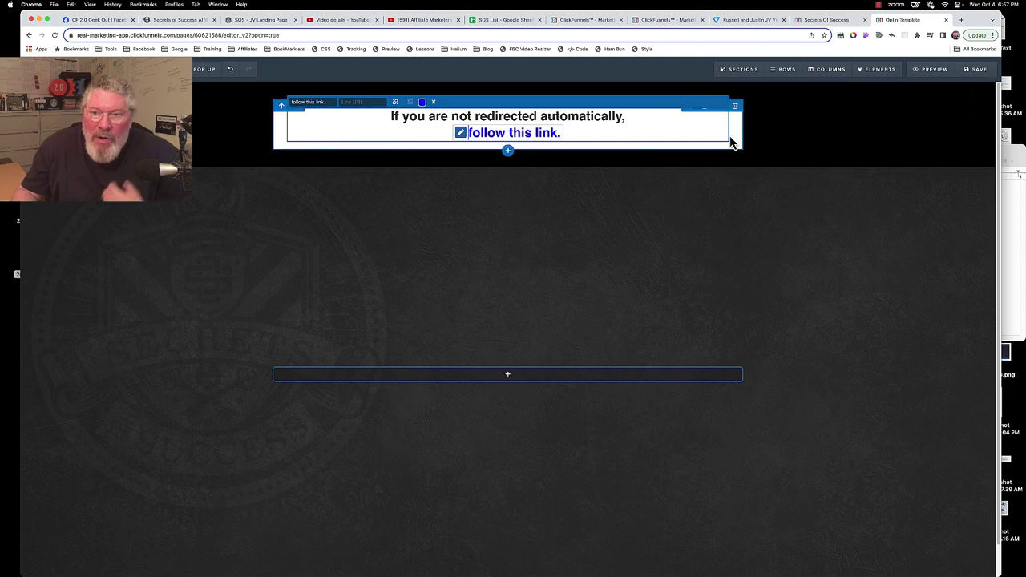
Step: Briefly reveal the hidden evergreen minute countdown element and inspect its expire action and redirect URL settings
mouse_move(884, 84)
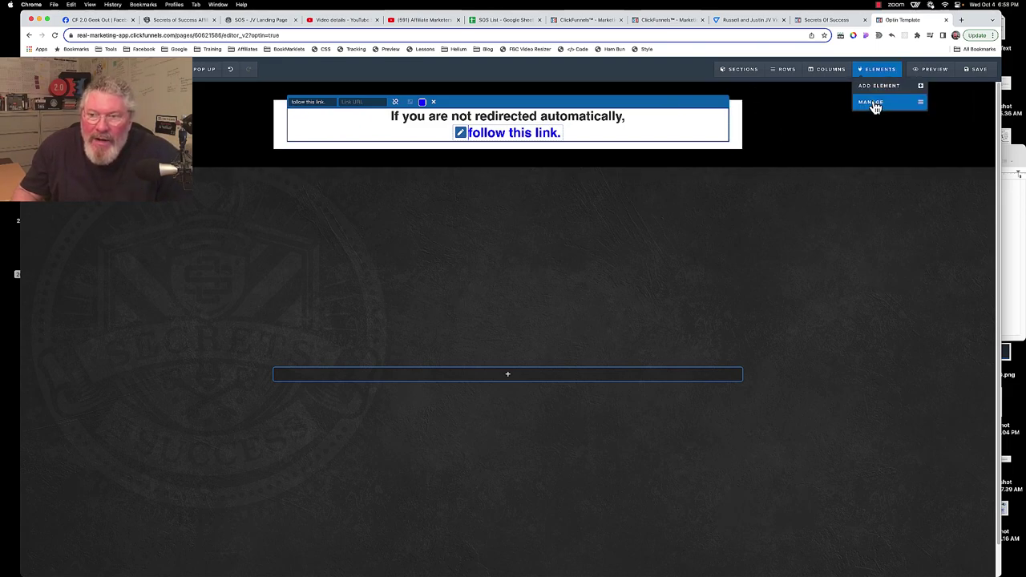
click(872, 102)
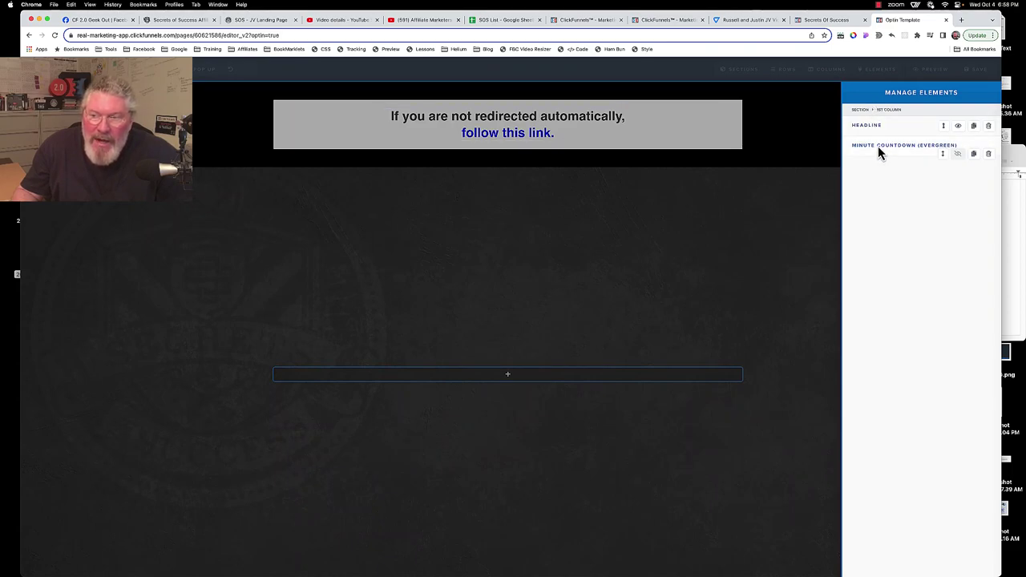
click(958, 155)
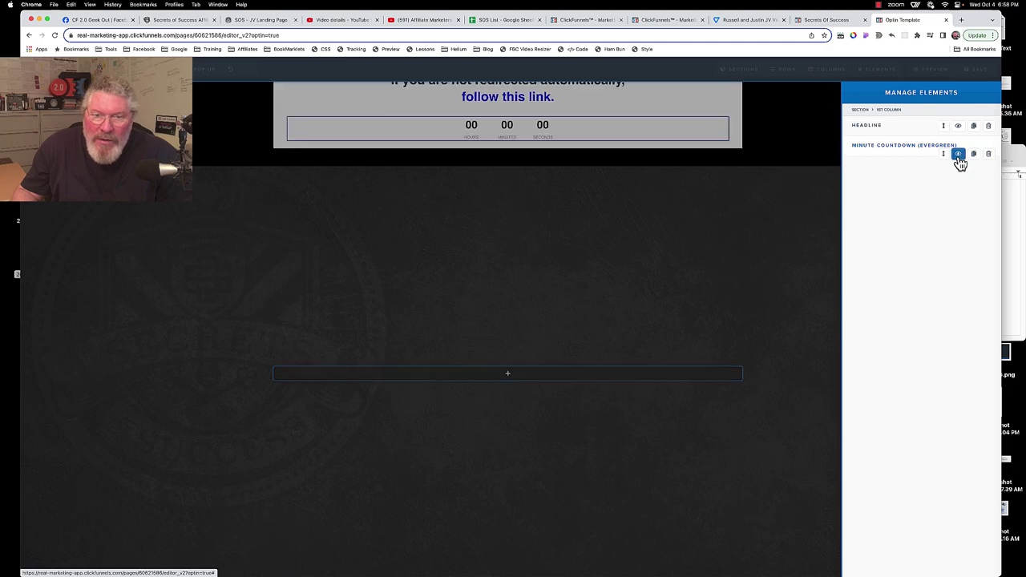
click(958, 156)
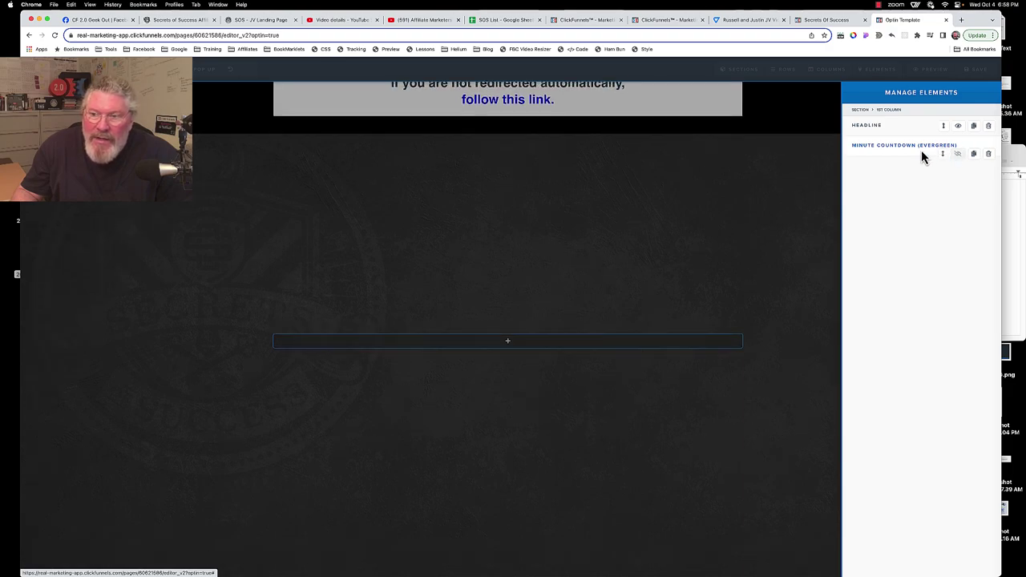
click(901, 146)
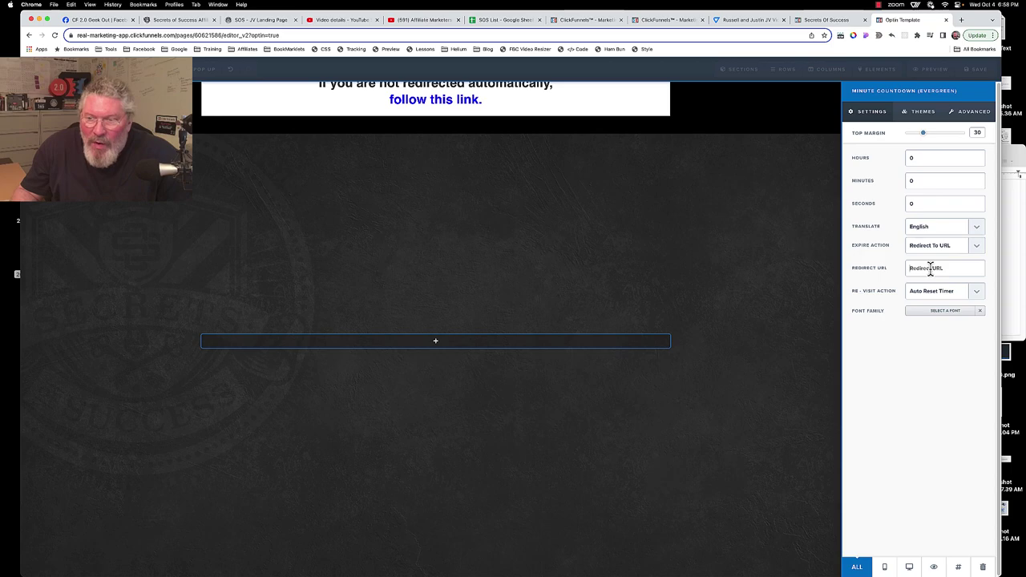
click(774, 222)
Step: Hide the DelayRow row and save the page
mouse_move(790, 75)
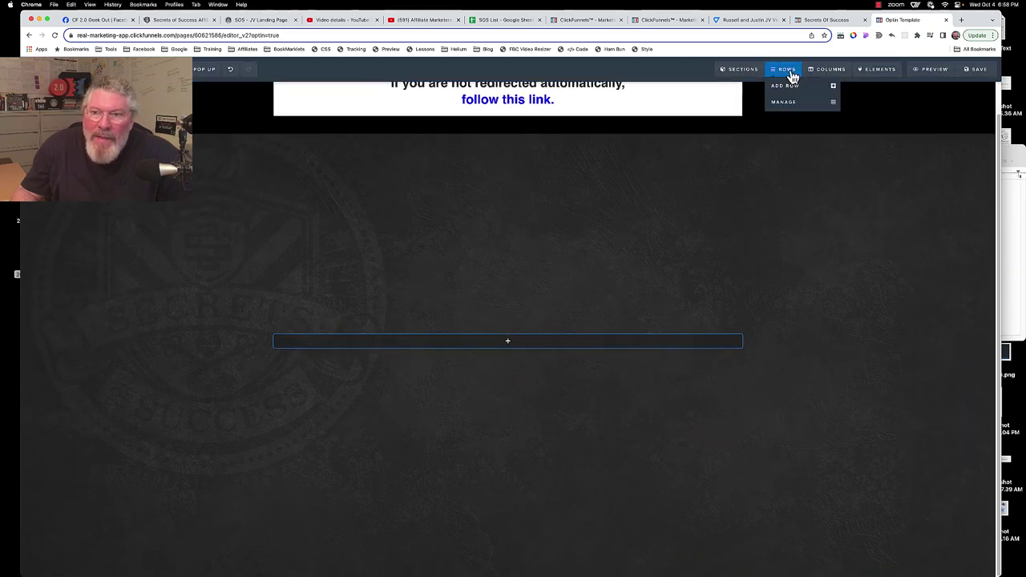
click(782, 104)
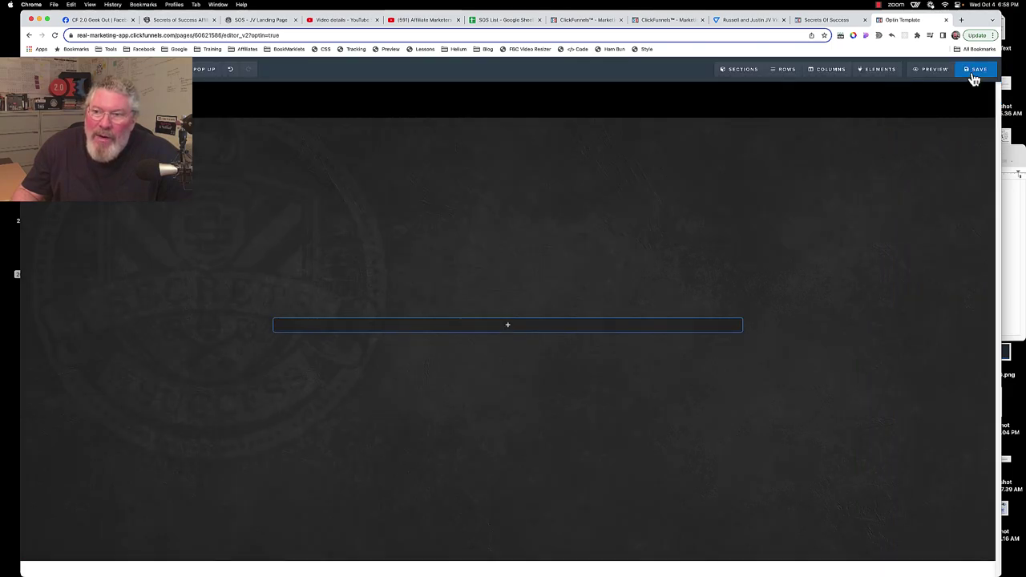
click(974, 72)
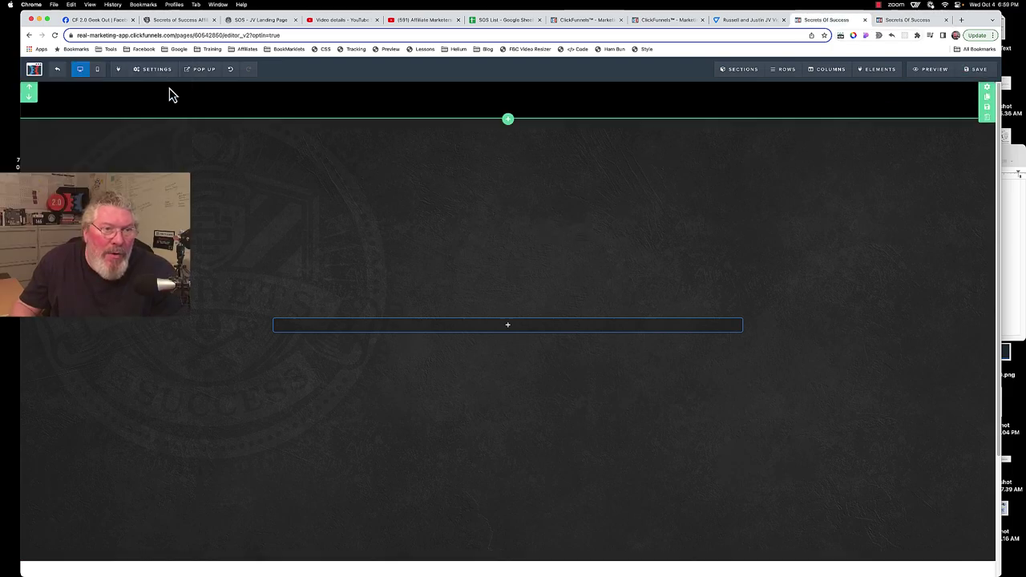
Step: Check the finished page's SEO metadata and set the Secrets of Success box-and-books photo as the share page's social image
mouse_move(153, 76)
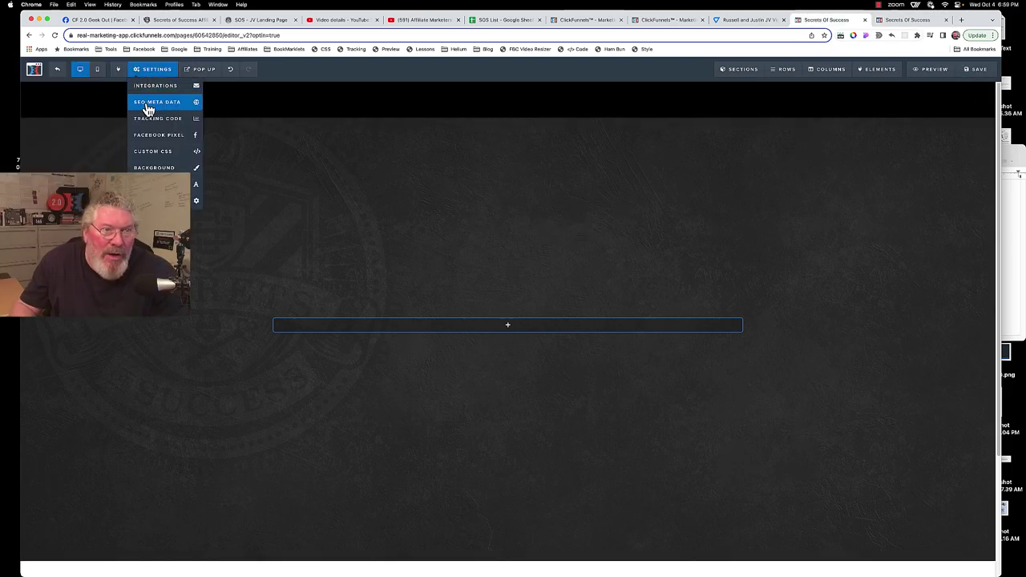
click(148, 108)
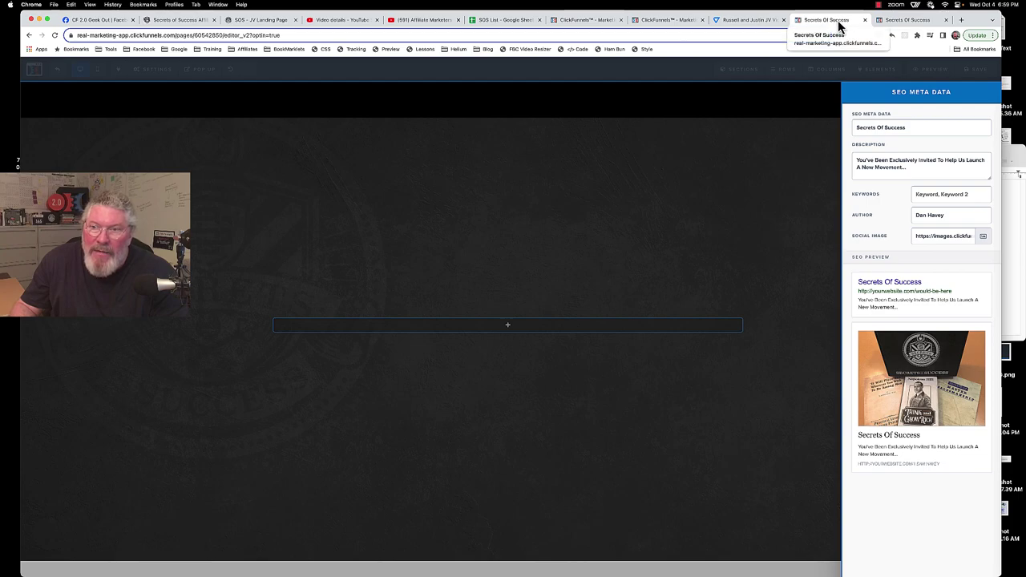
click(888, 24)
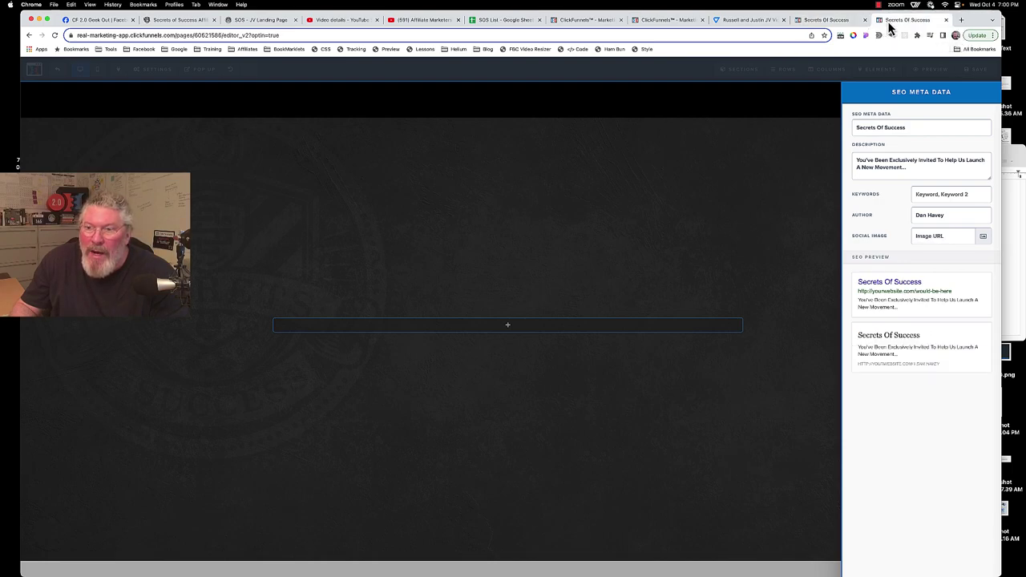
click(983, 238)
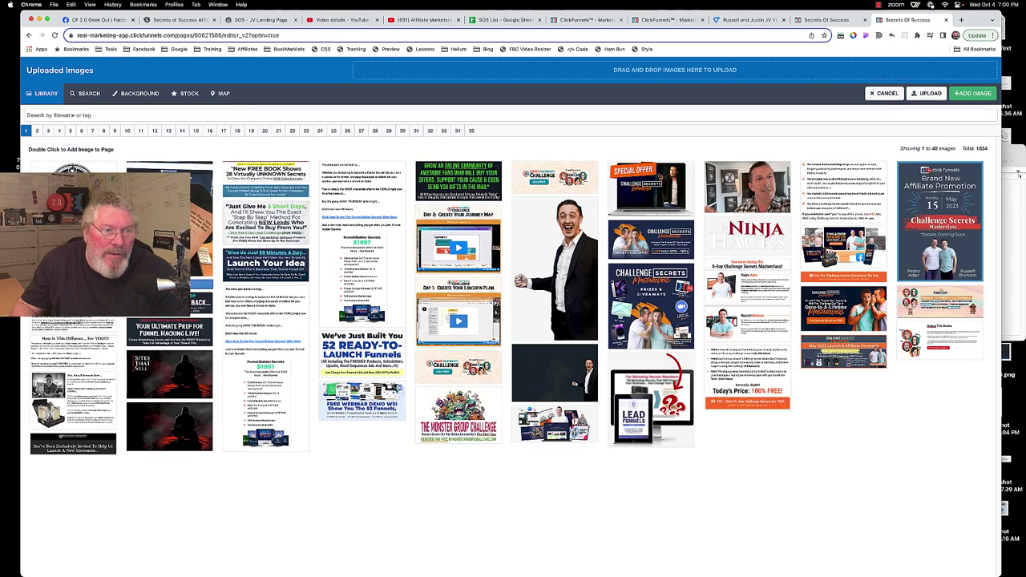
double_click(72, 184)
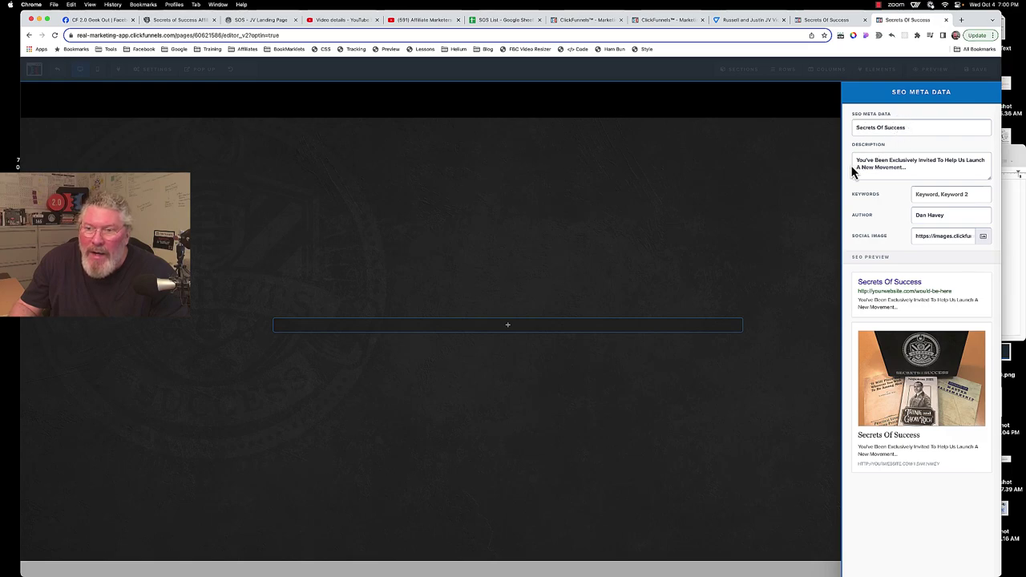
Step: Compare the share page's SEO metadata with the JV landing page headline and save the page
click(273, 19)
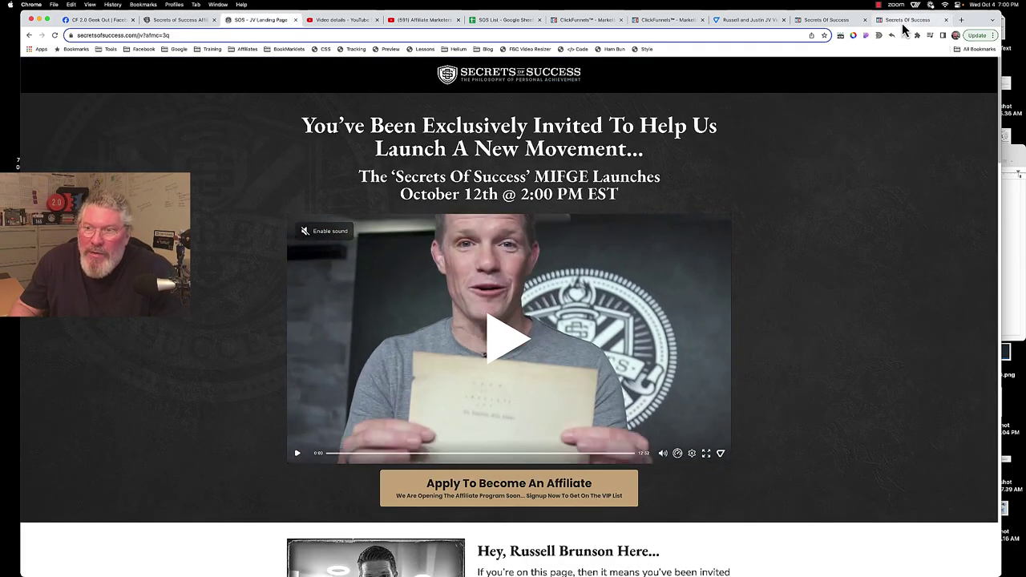
click(901, 23)
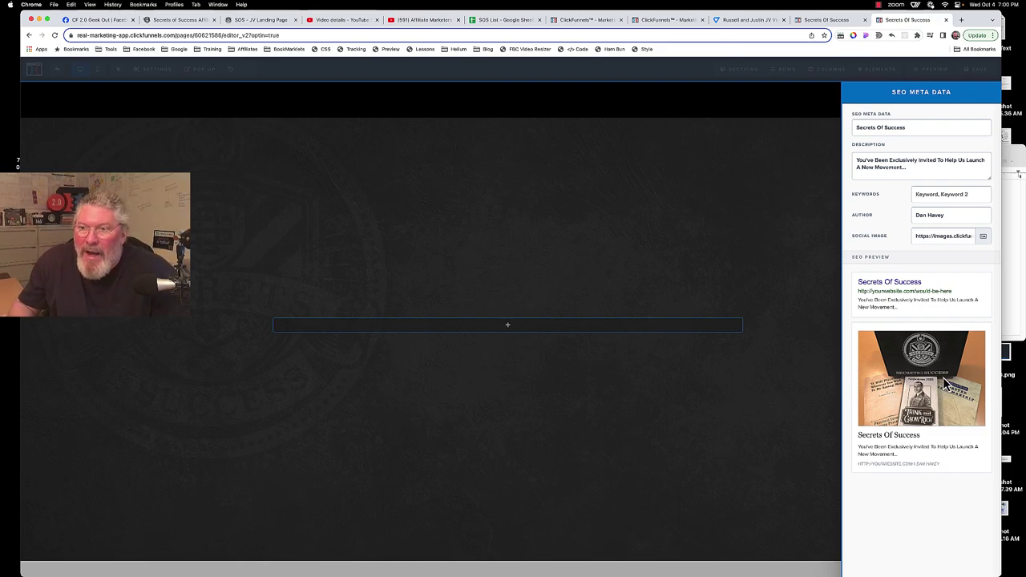
click(977, 72)
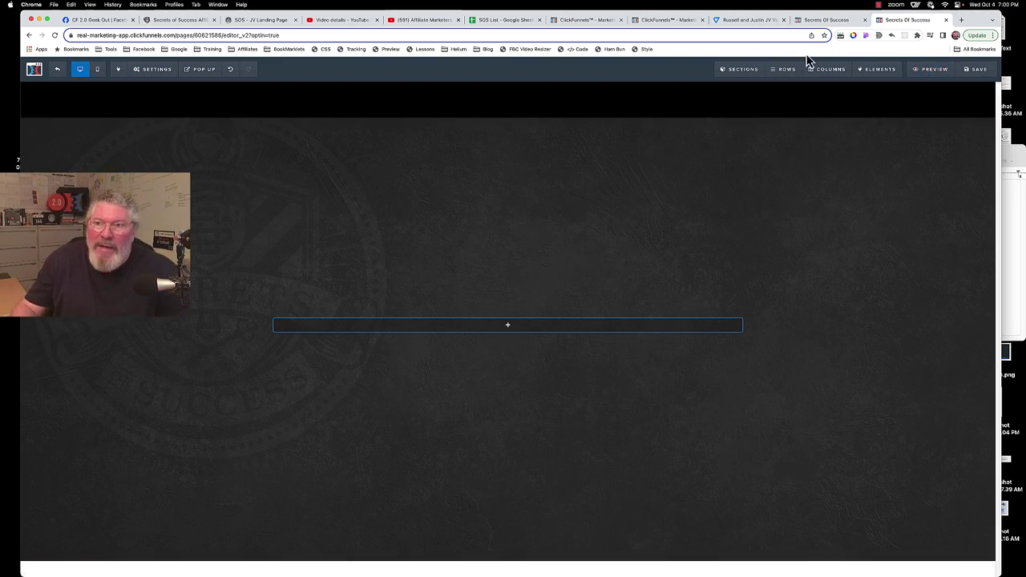
click(820, 21)
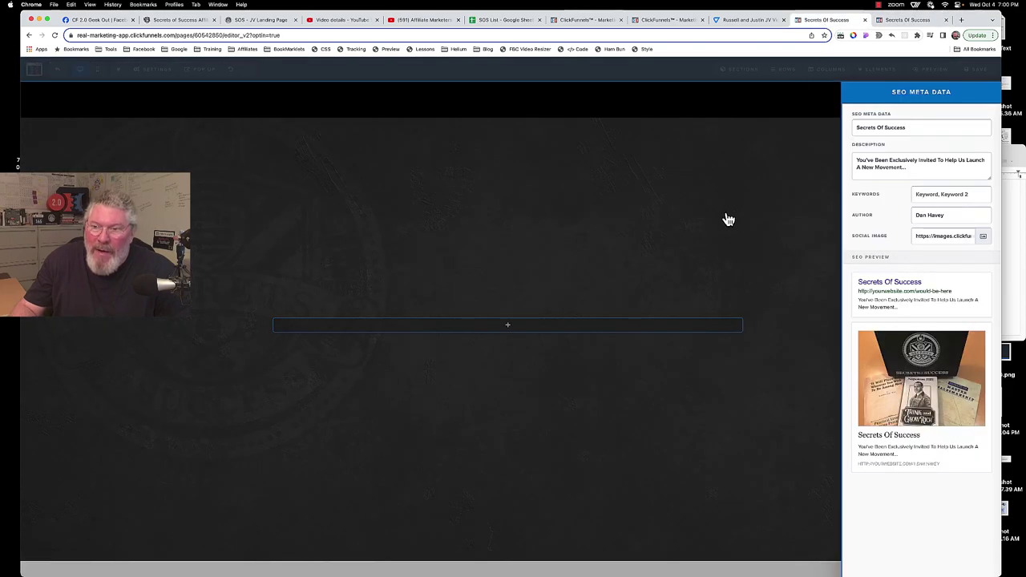
Step: Close the SEO metadata settings, preview the finished page to check its redirect, and close the preview
click(728, 219)
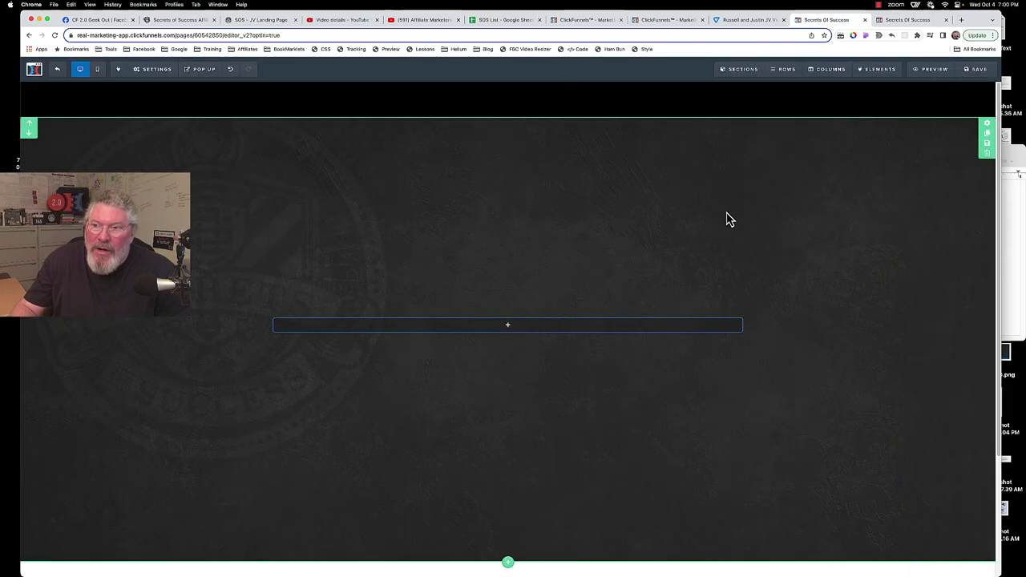
click(919, 79)
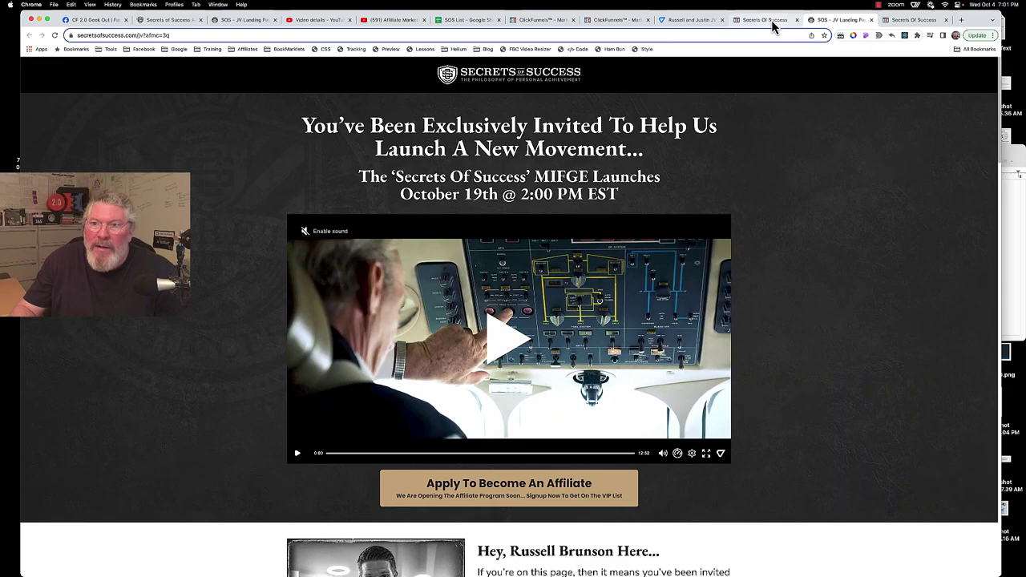
click(772, 24)
click(870, 20)
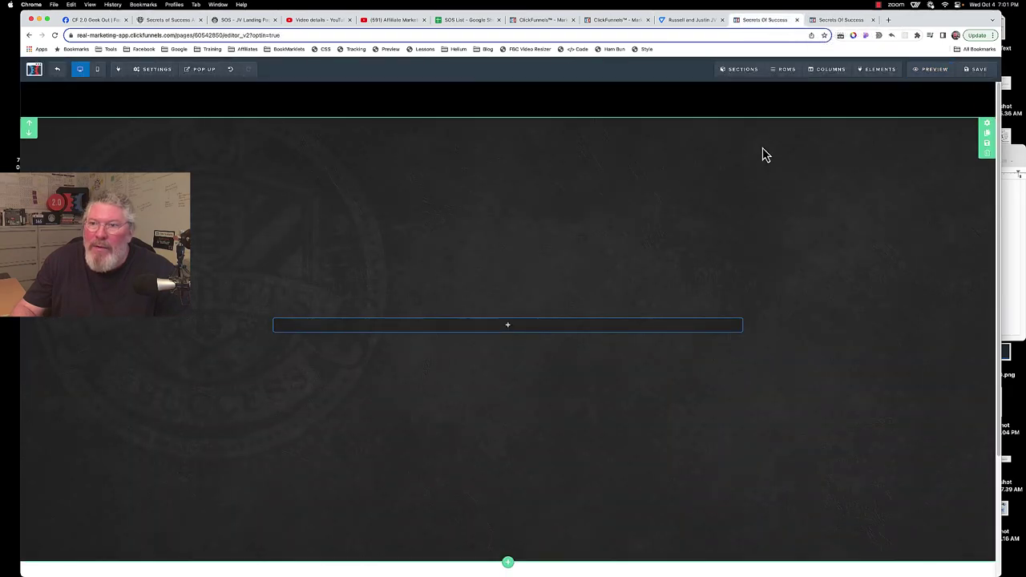
click(907, 22)
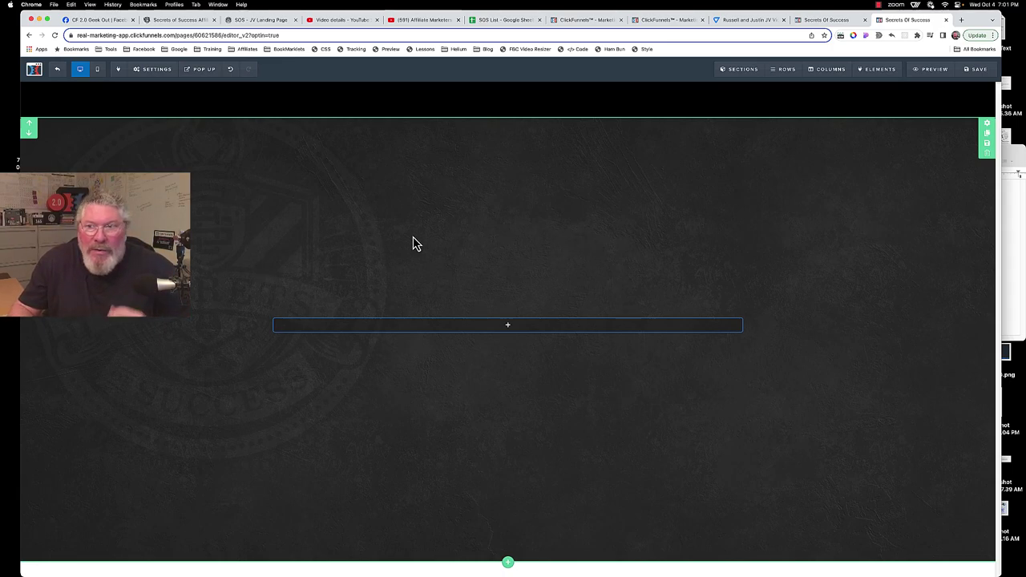
click(826, 24)
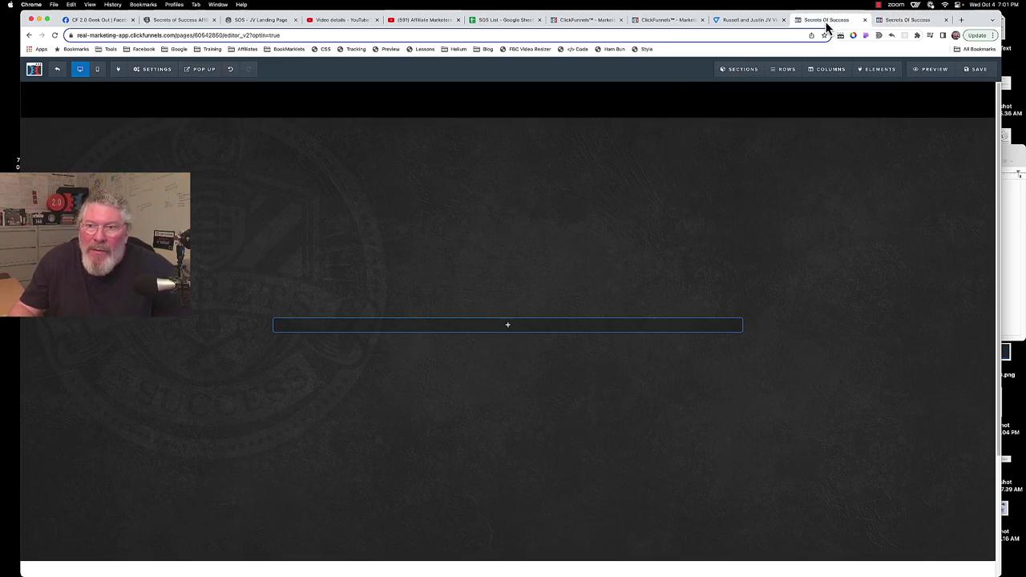
click(57, 71)
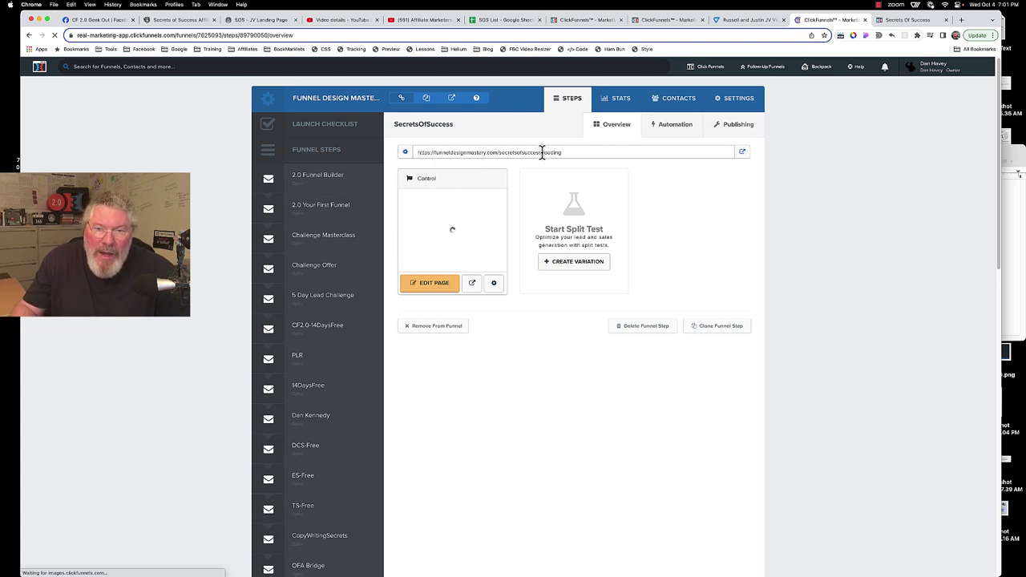
drag(541, 152, 417, 153)
key(cmd+c)
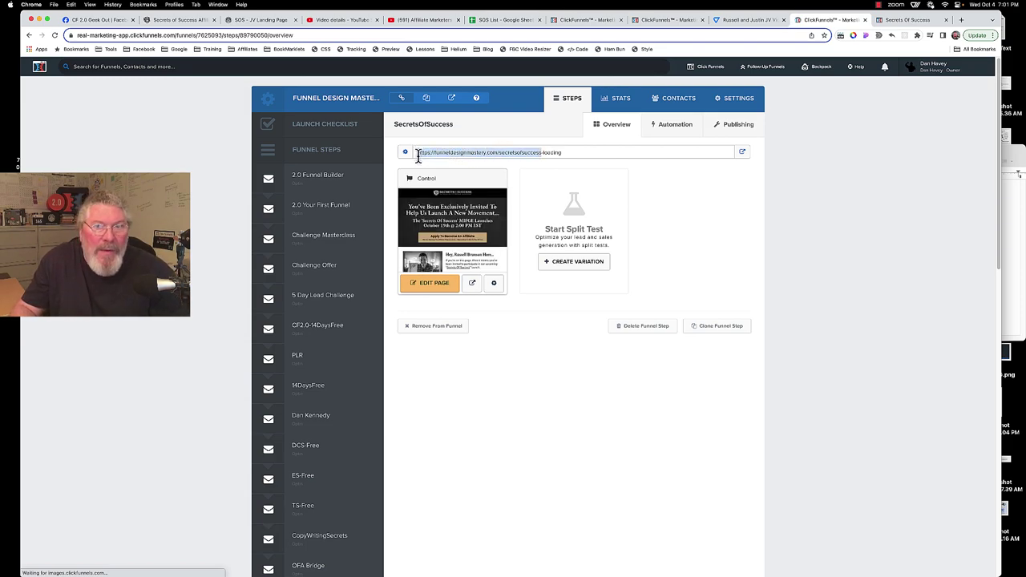
click(961, 19)
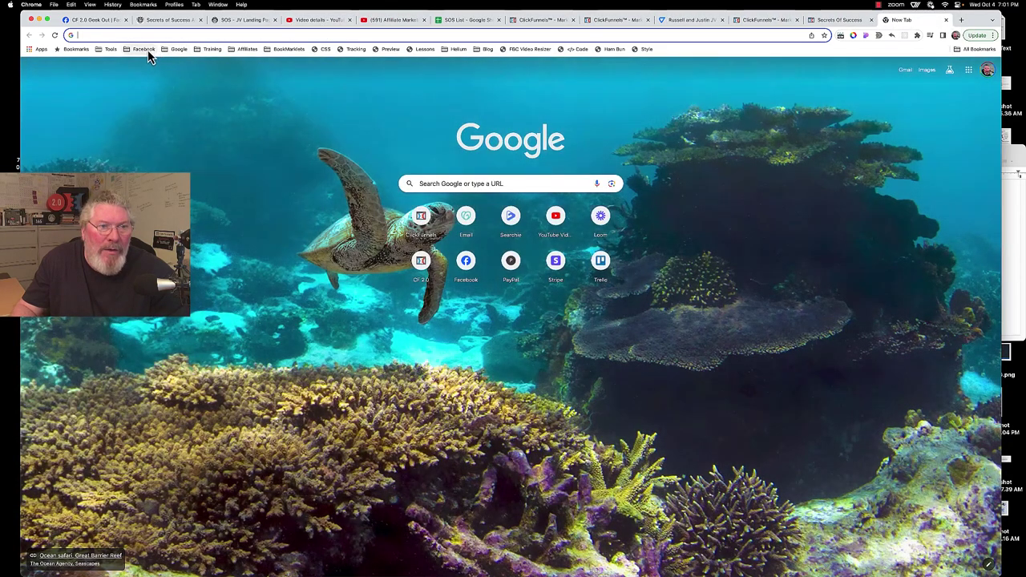
click(144, 49)
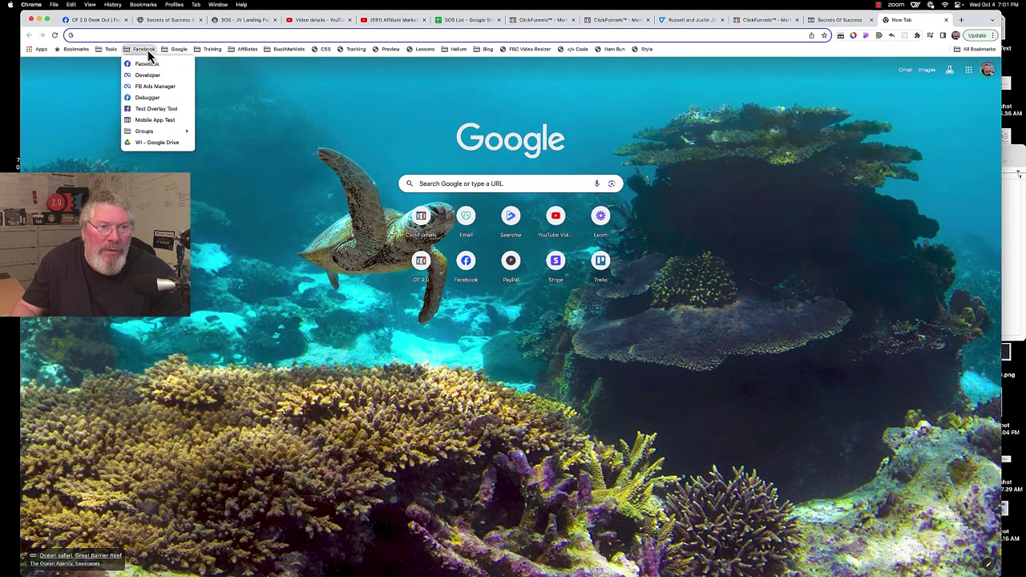
click(146, 97)
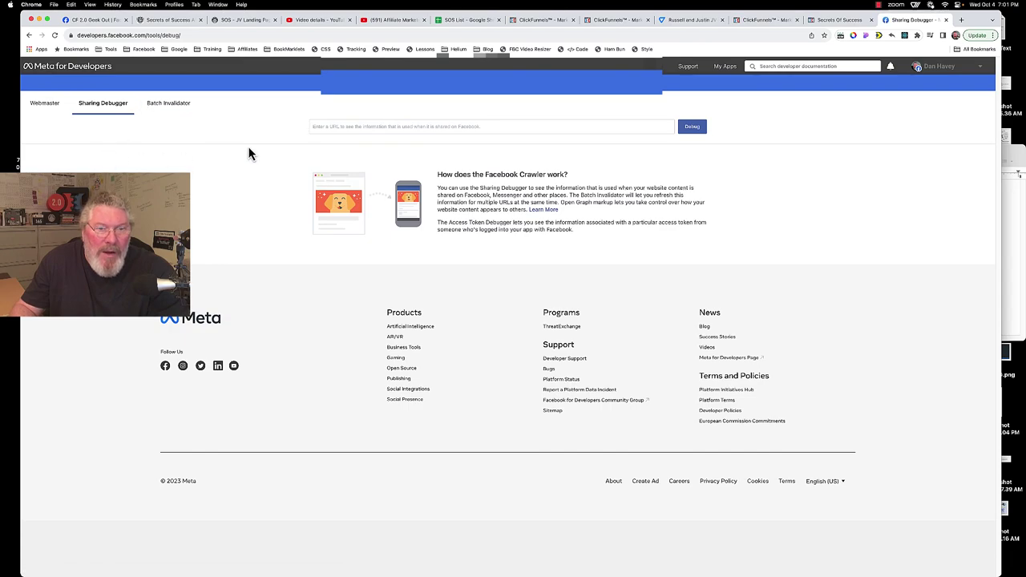
click(355, 127)
key(cmd+v)
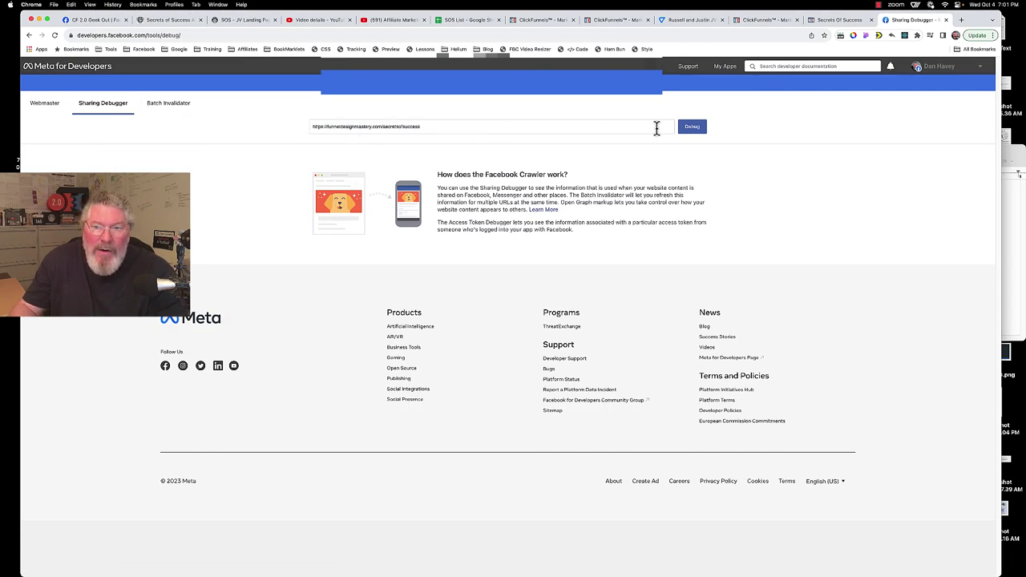
click(692, 128)
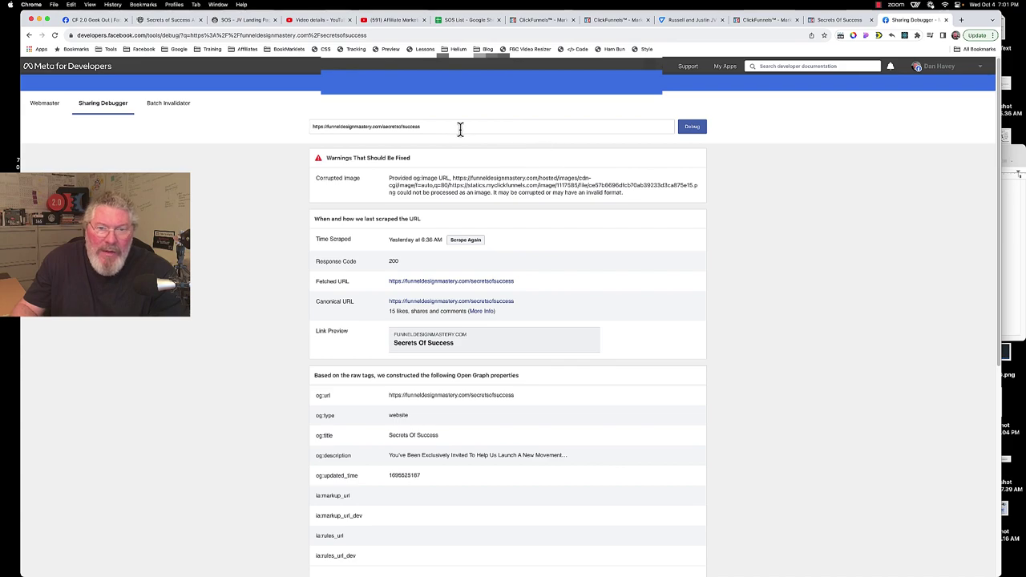
Step: Have the debugger scrape the funneldesignmastery.com page again, twice, to refresh its sharing information
click(460, 128)
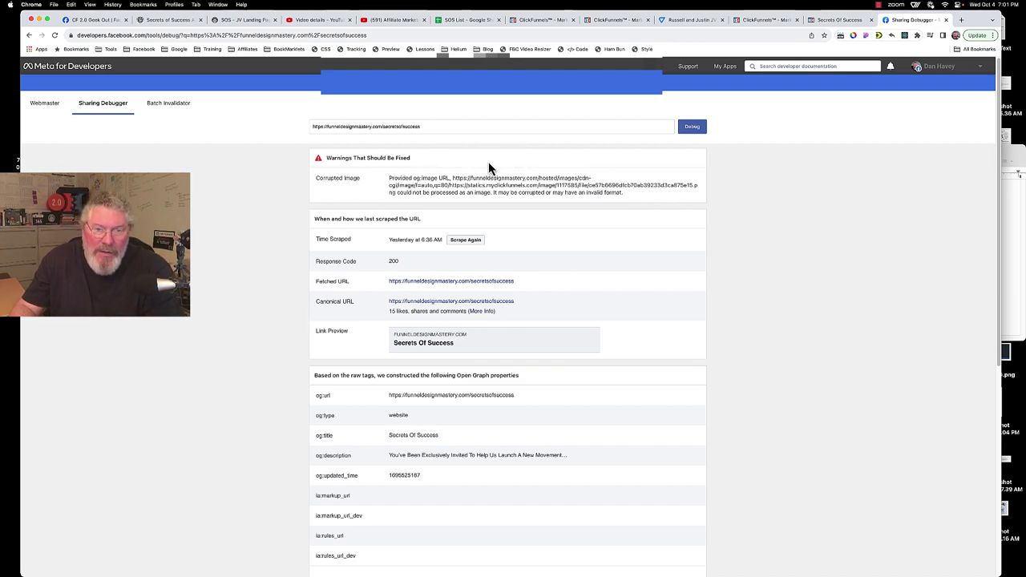
click(466, 248)
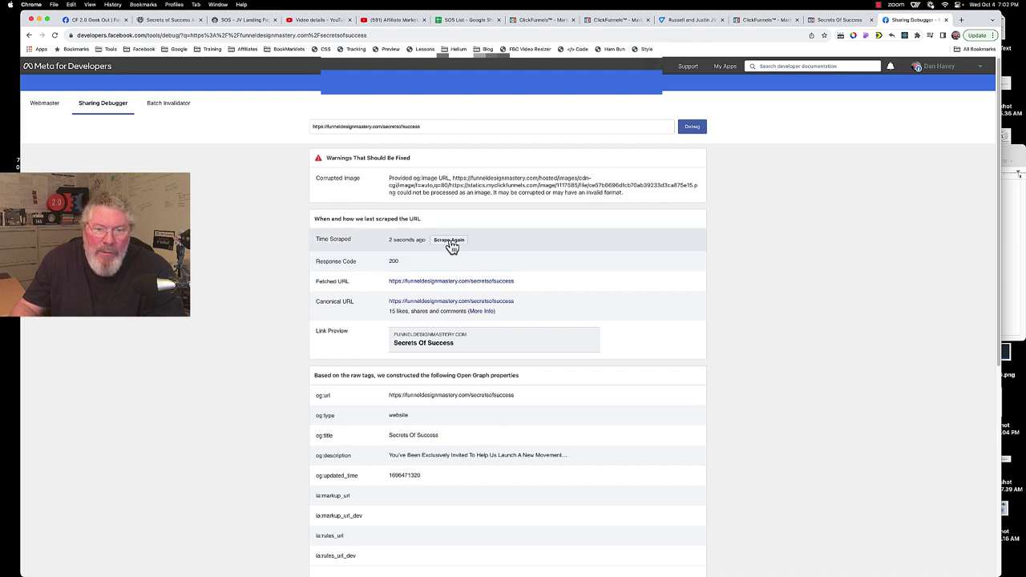
click(448, 242)
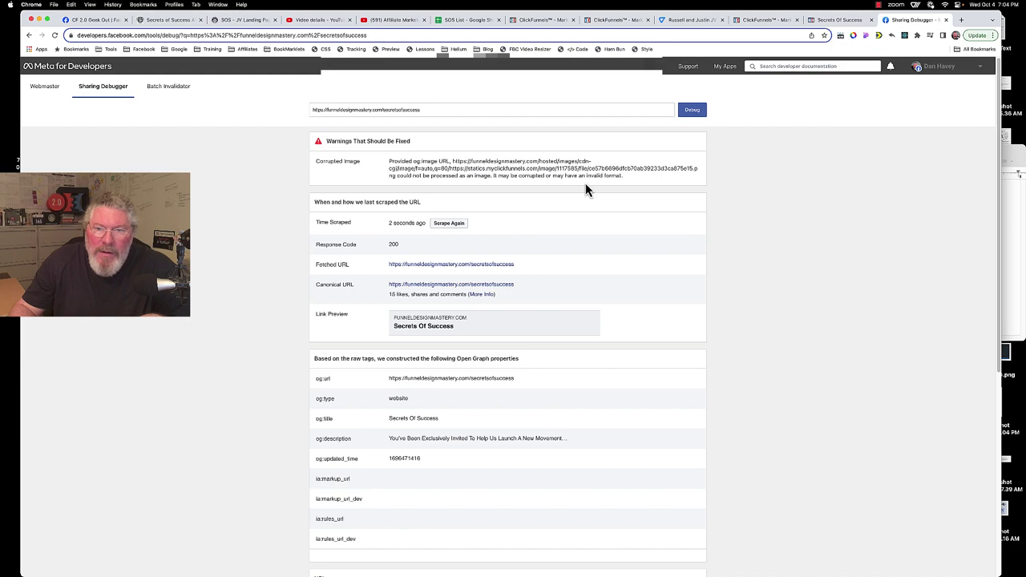
click(879, 5)
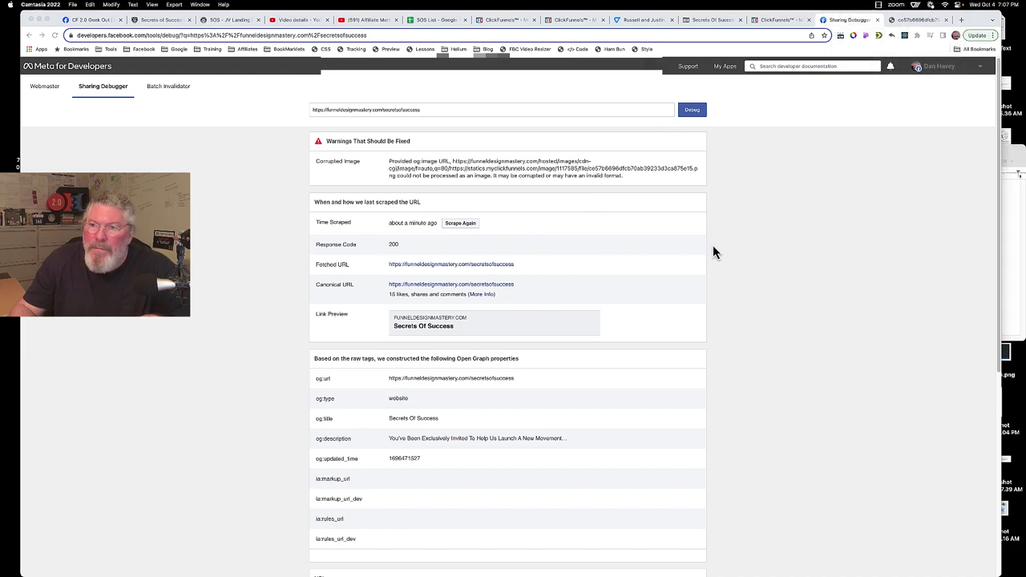
triple_click(392, 110)
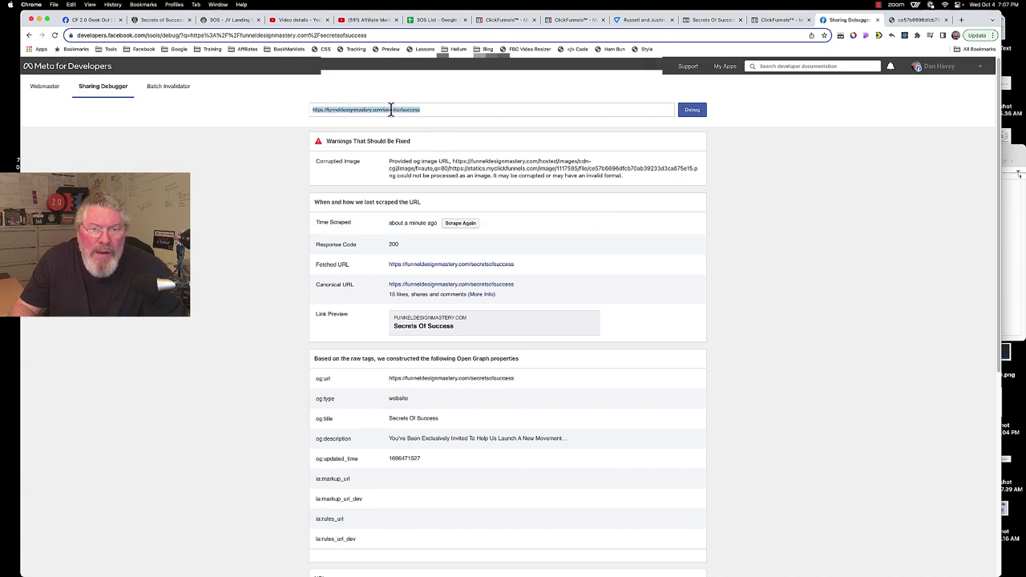
text(https://real-marketing.clickfunnels.com/secrets-of-success)
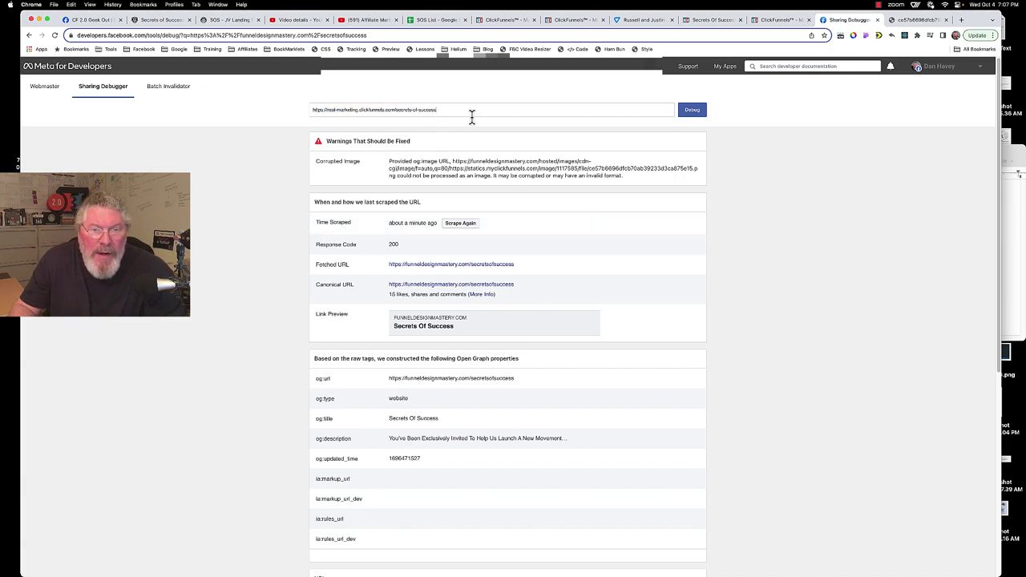
click(694, 113)
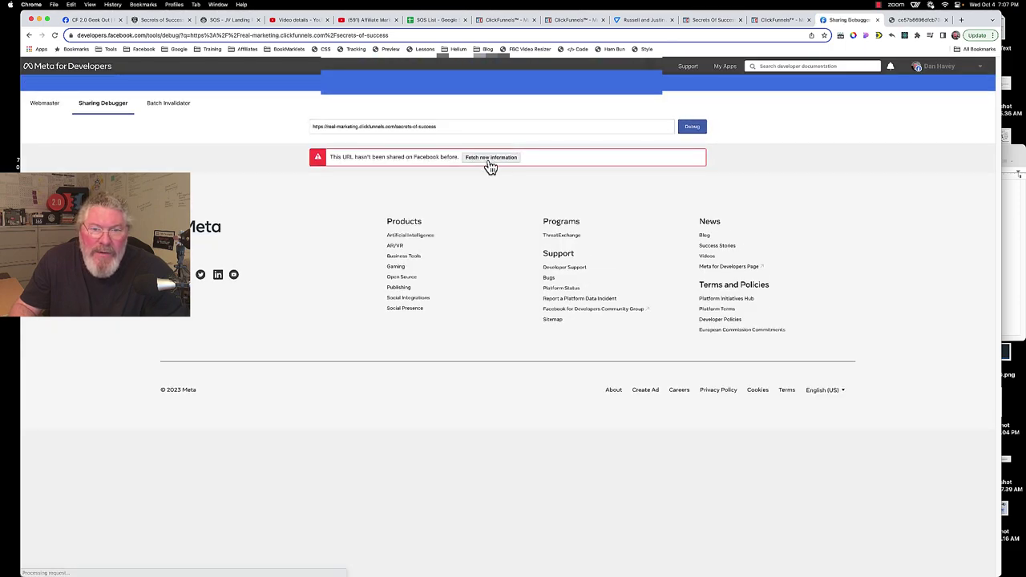
click(491, 161)
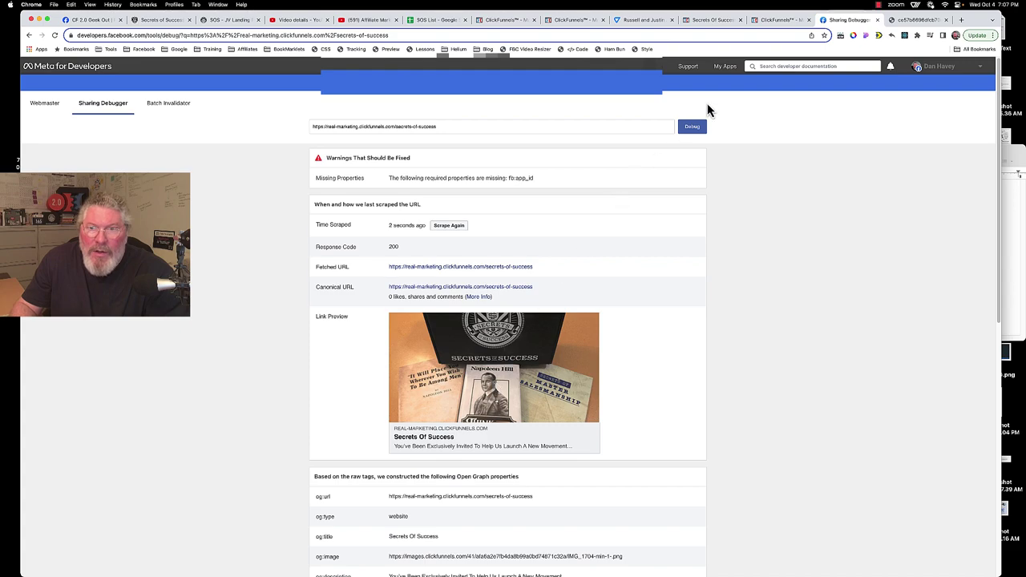
click(781, 20)
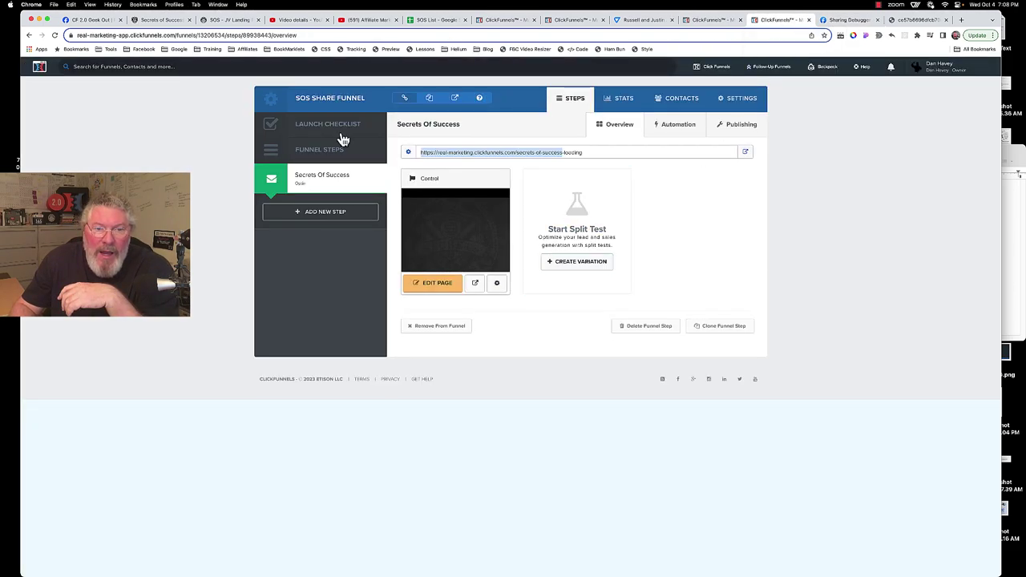